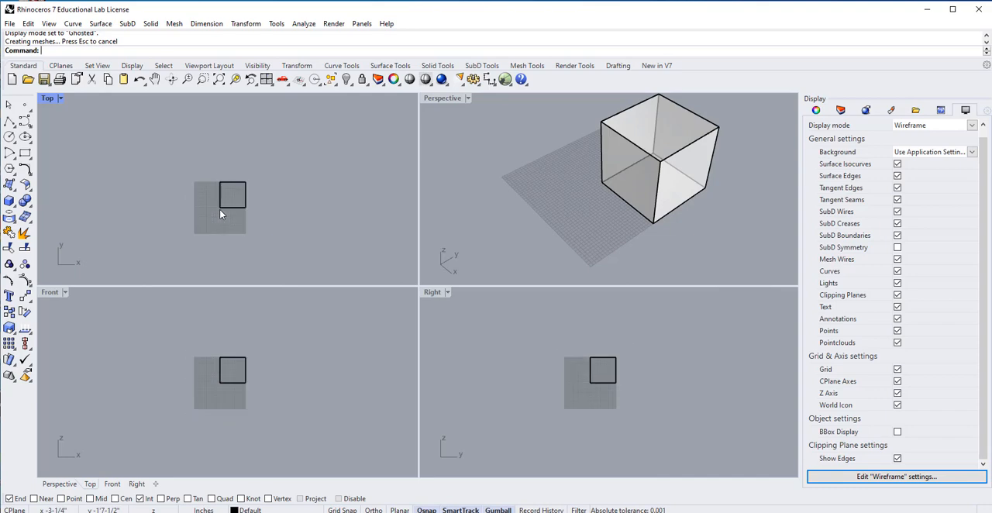
# Set the display mode of the Top, Front and Right viewports to Ghosted.
pyautogui.scroll(1, 257, 233)
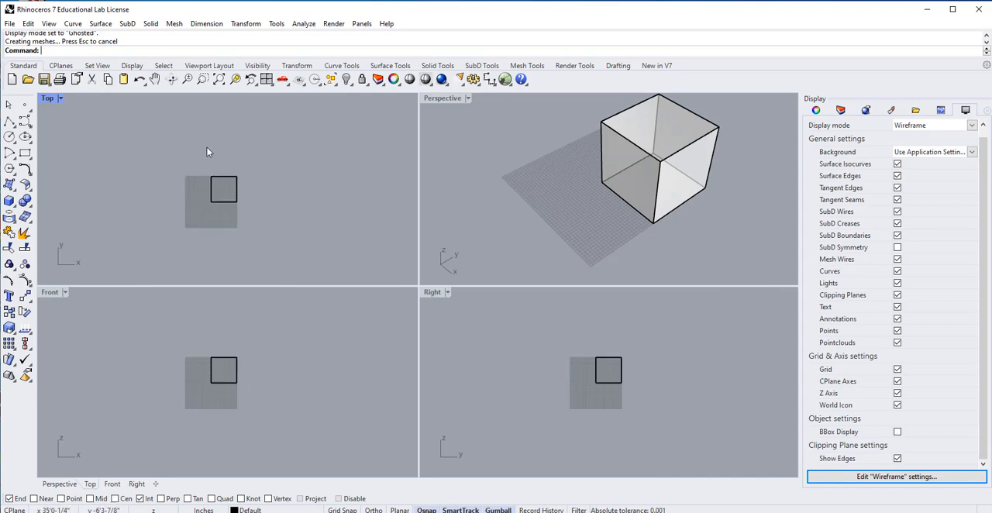
pyautogui.click(60, 98)
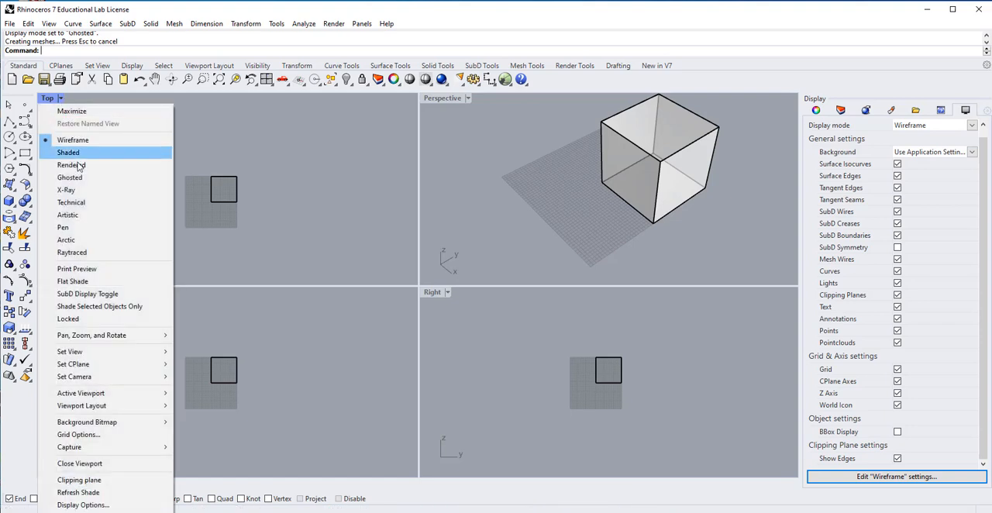
pyautogui.click(83, 179)
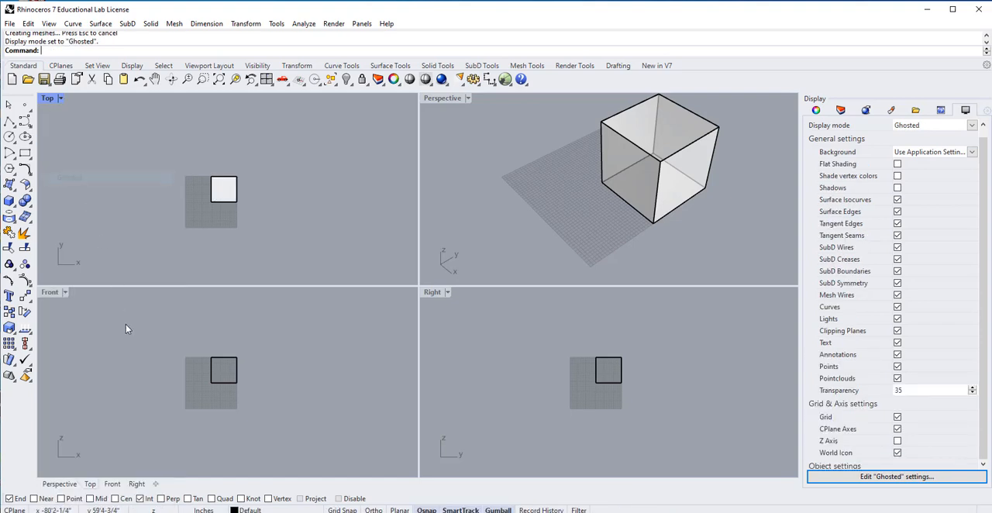
pyautogui.click(65, 293)
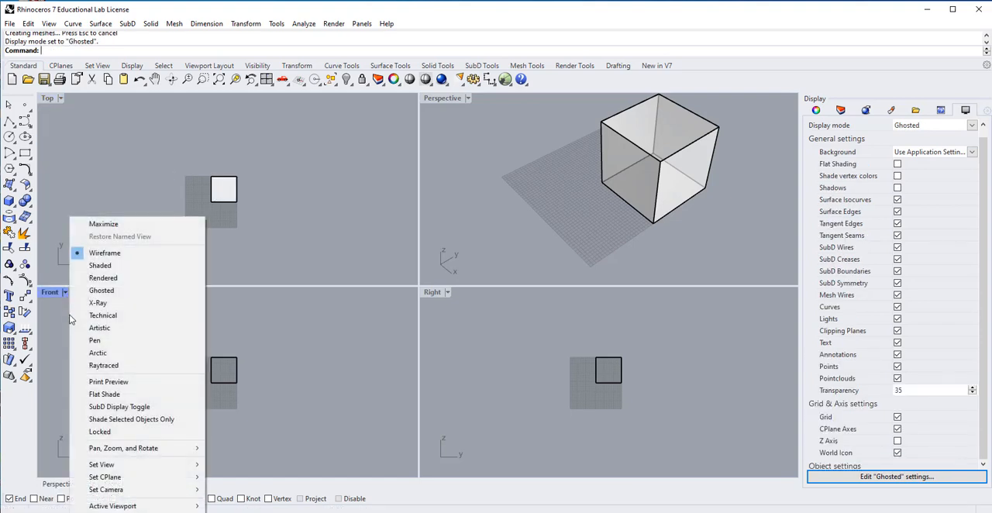
pyautogui.click(122, 291)
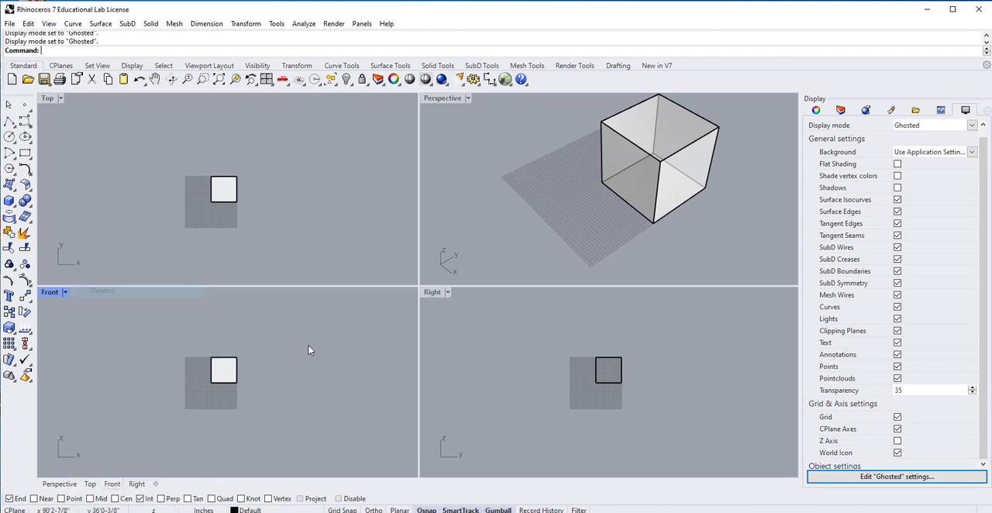
pyautogui.click(448, 293)
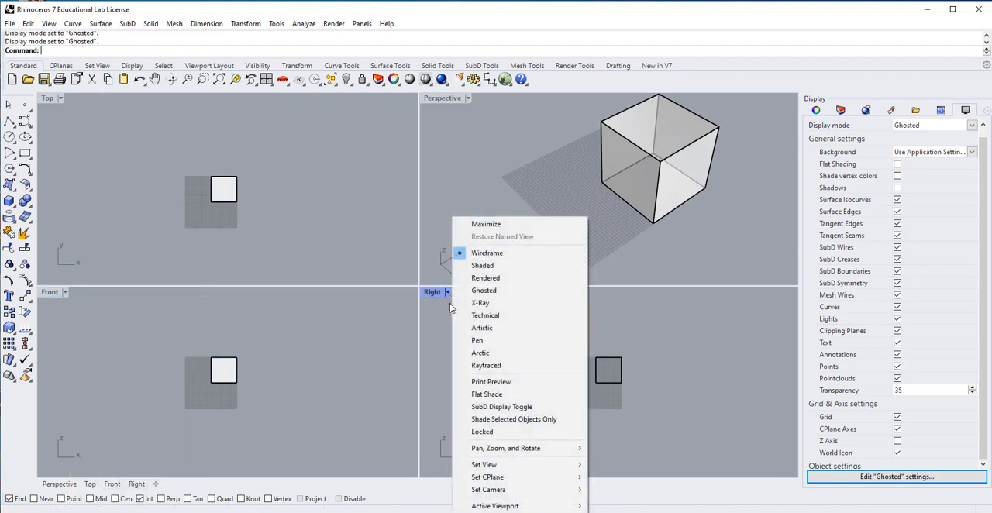
pyautogui.click(505, 290)
# Copy the cube from its lower corner at the origin to a point about 72'8" away along the positive X axis.
pyautogui.scroll(-3, 594, 197)
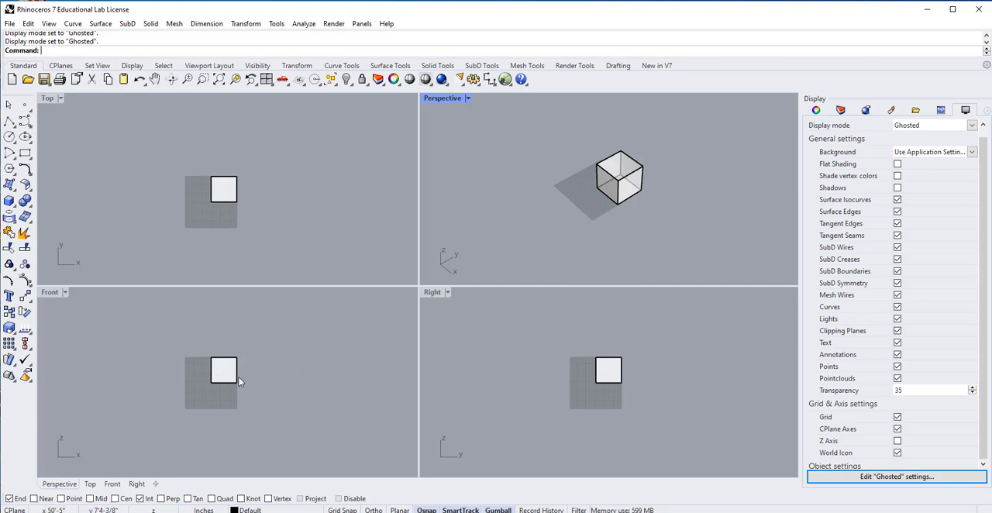
pyautogui.moveTo(280, 374)
pyautogui.mouseDown(button='right')
pyautogui.moveTo(263, 379)
pyautogui.moveTo(312, 377)
pyautogui.moveTo(318, 343)
pyautogui.moveTo(394, 377)
pyautogui.moveTo(301, 348)
pyautogui.moveTo(283, 359)
pyautogui.mouseUp(button='right')
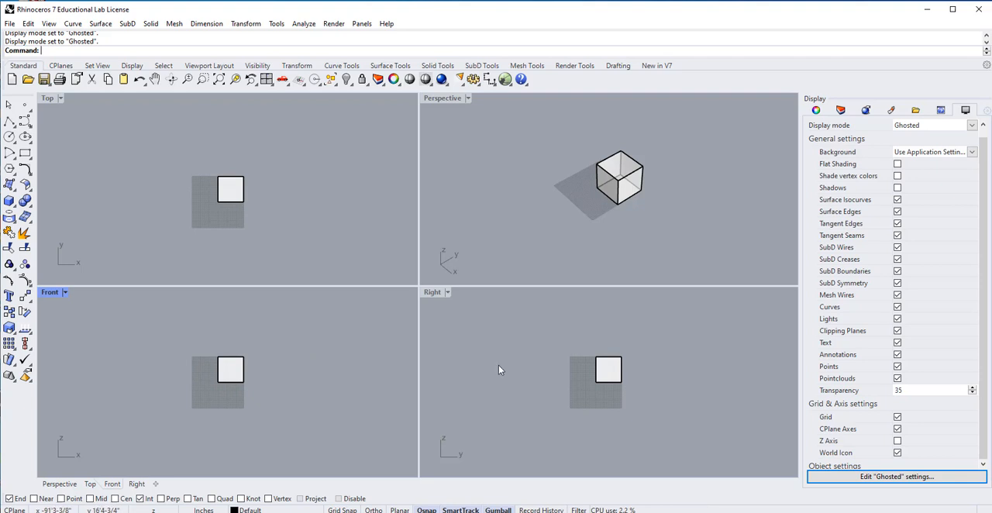
pyautogui.moveTo(598, 268); pyautogui.dragTo(635, 253, button='right')
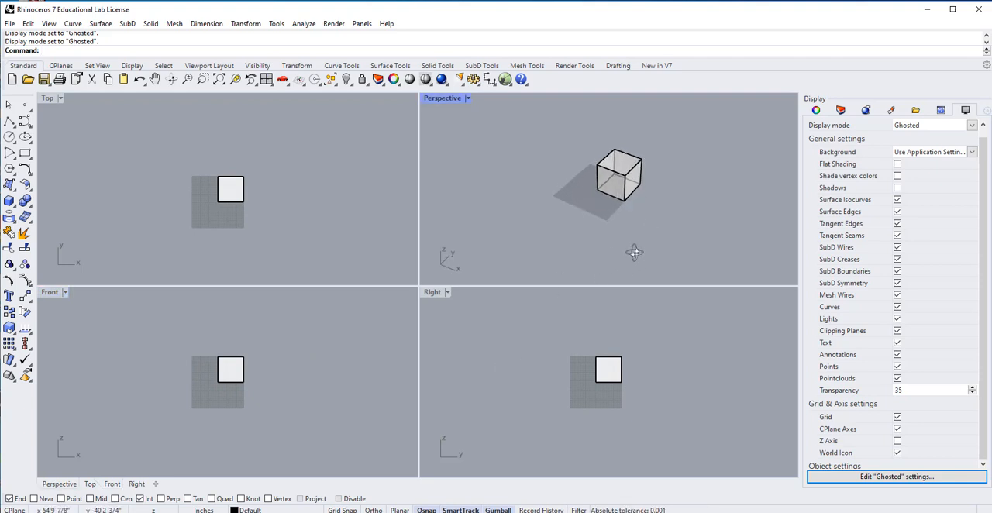
pyautogui.click(628, 180)
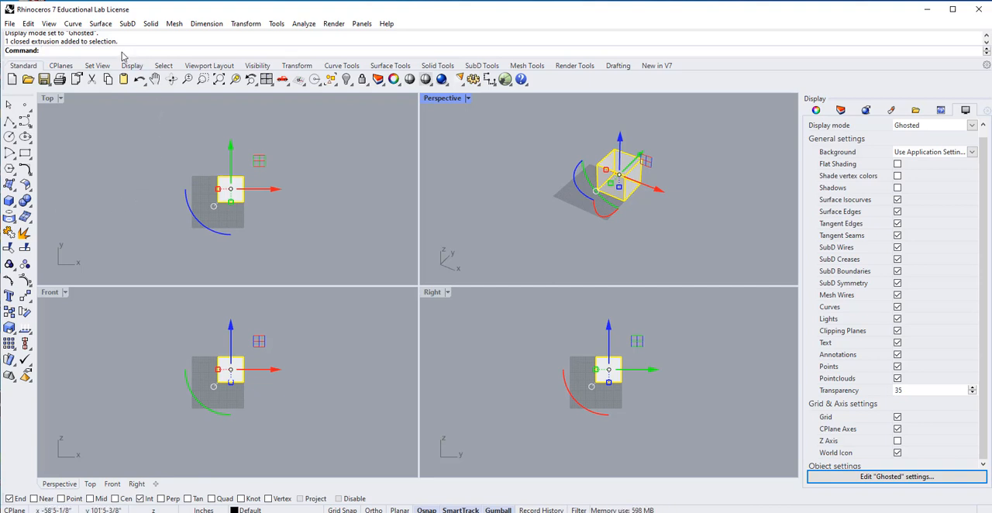
pyautogui.write('Copy')
pyautogui.press('Return')
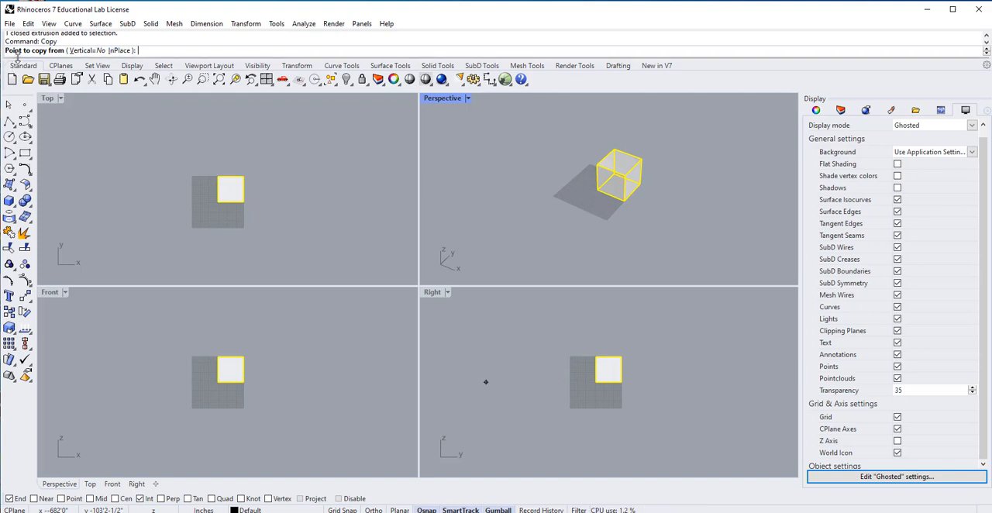
pyautogui.click(596, 190)
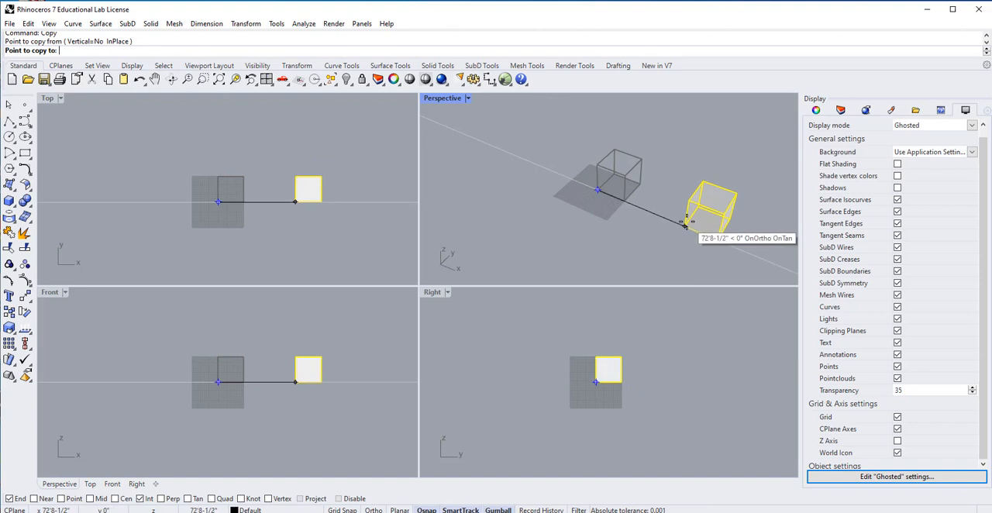
pyautogui.click(694, 228)
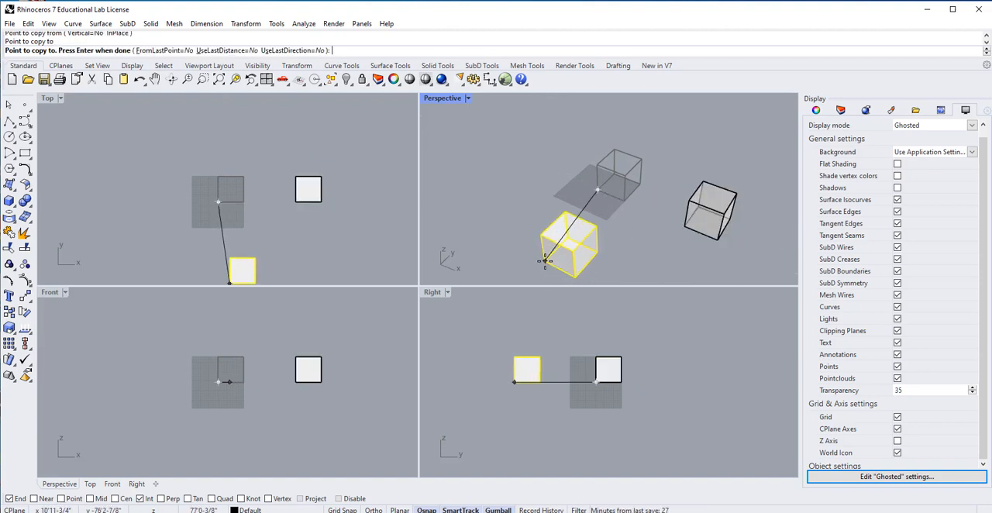
pyautogui.press('Return')
# Delete the copied cube, leaving only the original at the origin.
pyautogui.click(700, 130)
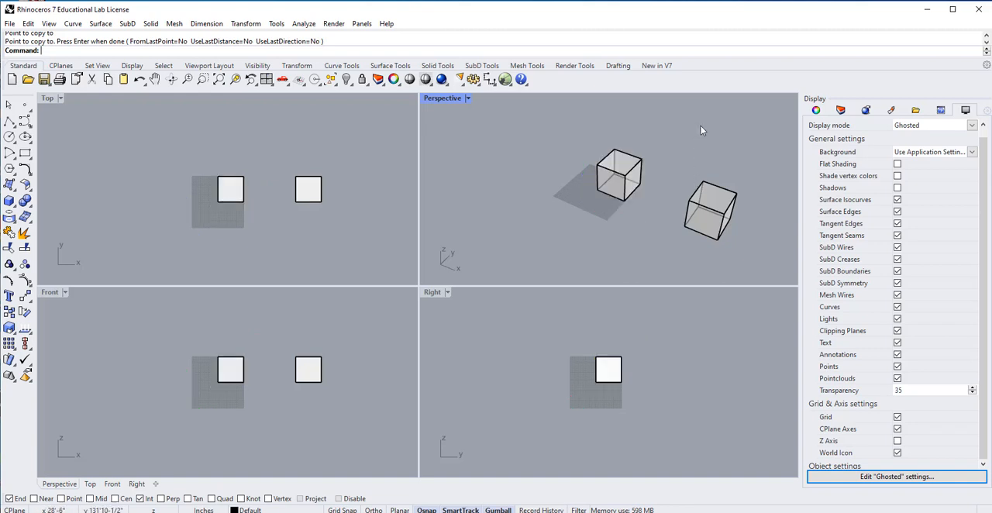
pyautogui.click(711, 185)
pyautogui.press('Delete')
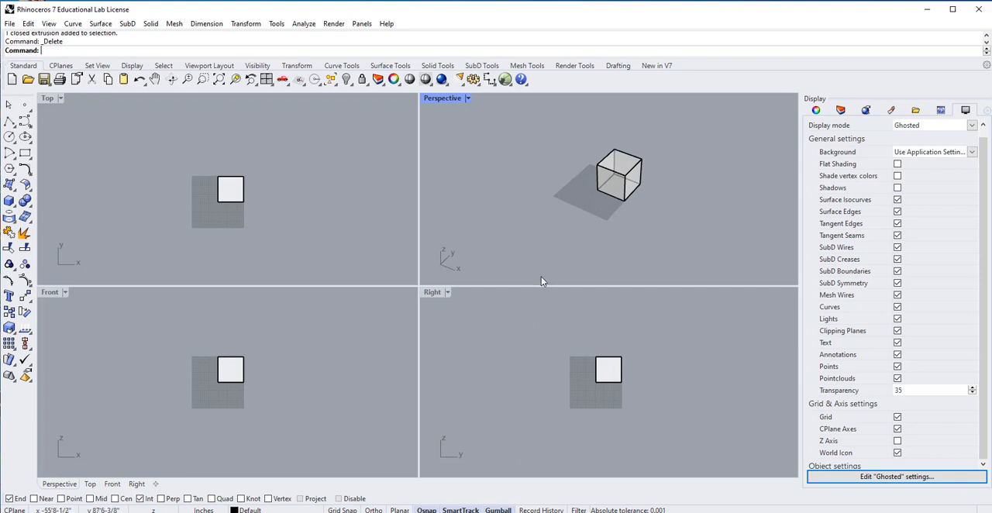
# Use the gumball to make a copy of the cube 50' along the positive X axis.
pyautogui.click(625, 178)
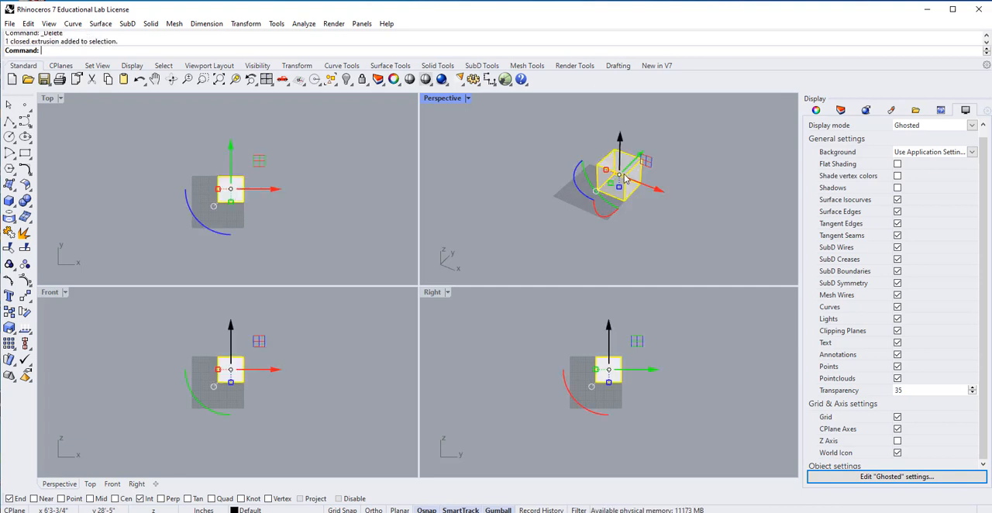
pyautogui.click(663, 193)
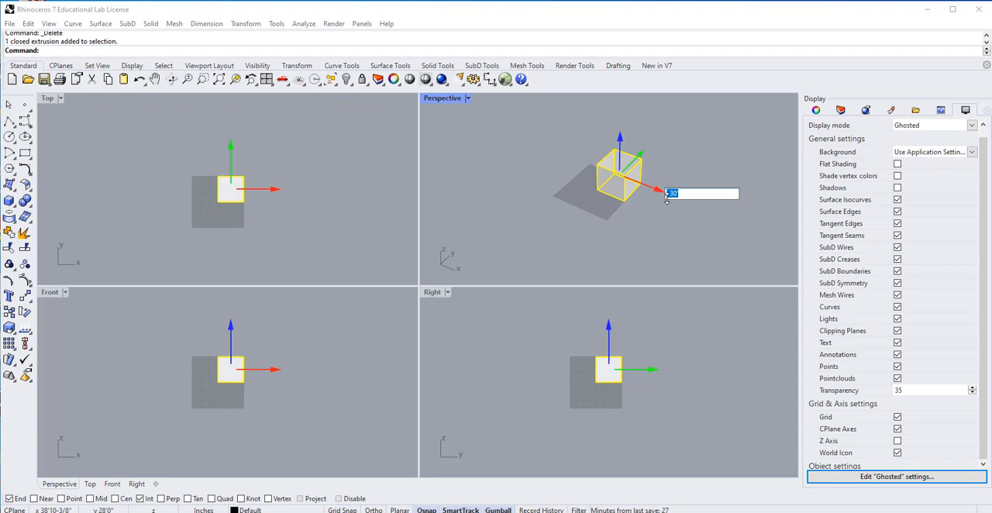
pyautogui.press('Escape')
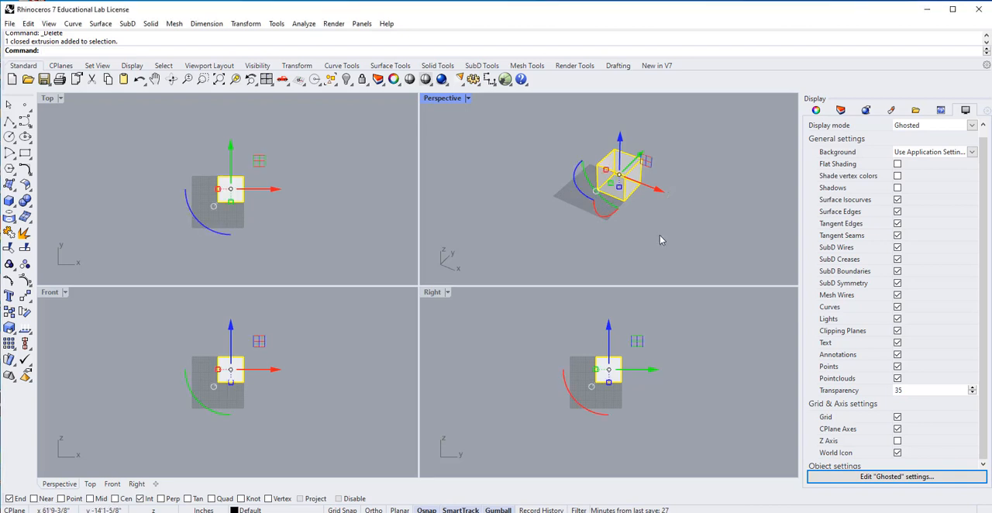
pyautogui.click(658, 194)
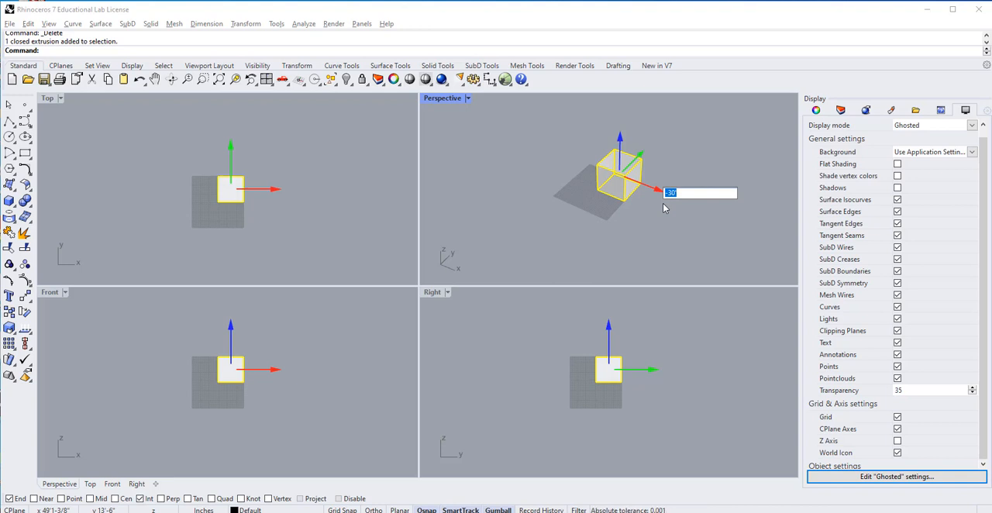
pyautogui.write('50')
pyautogui.press('Return')
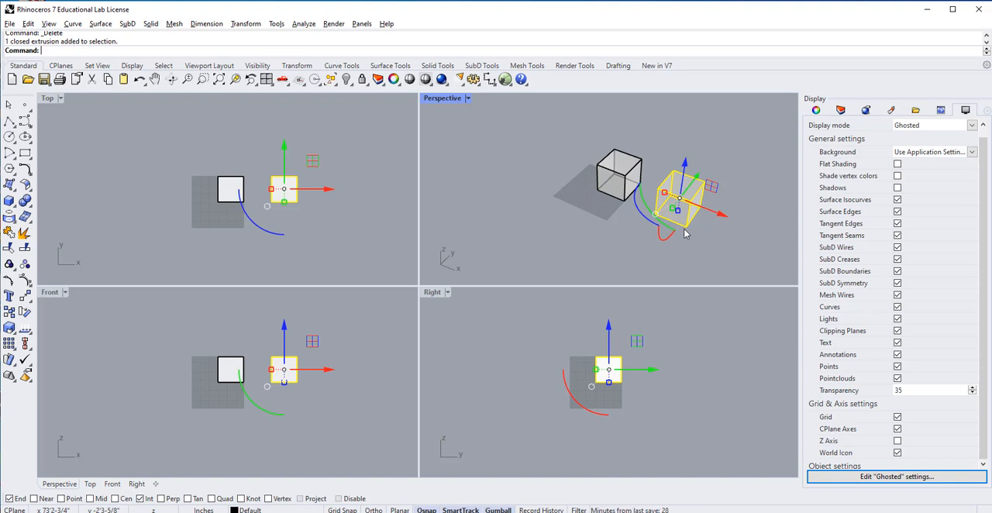
pyautogui.write('copy')
pyautogui.press('Return')
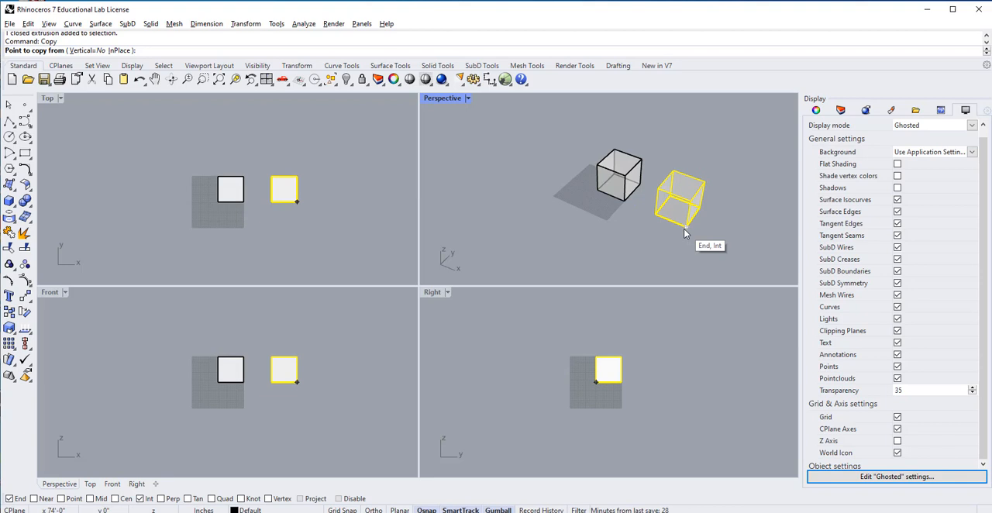
pyautogui.press('Escape')
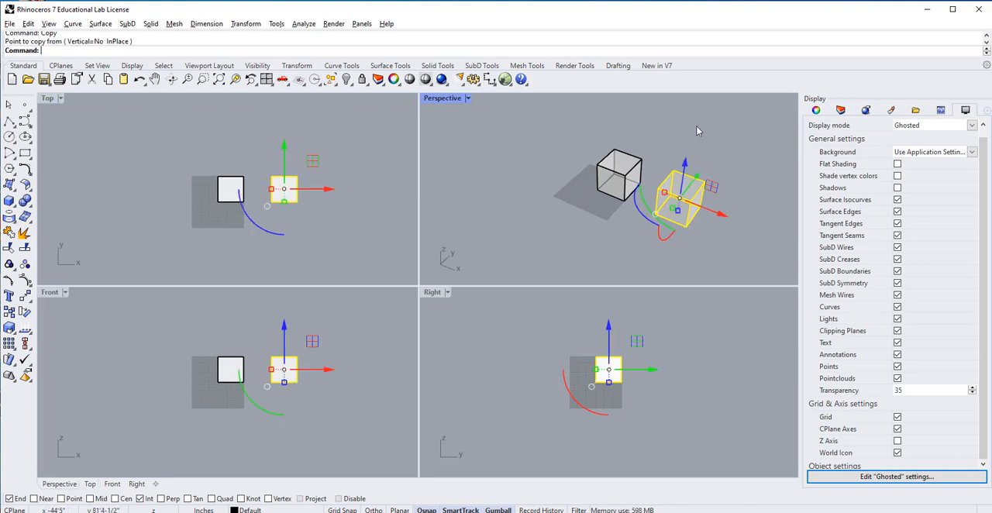
pyautogui.press('Escape')
# Make a third cube by copying the second one another 50' along the positive X axis with the gumball.
pyautogui.click(700, 199)
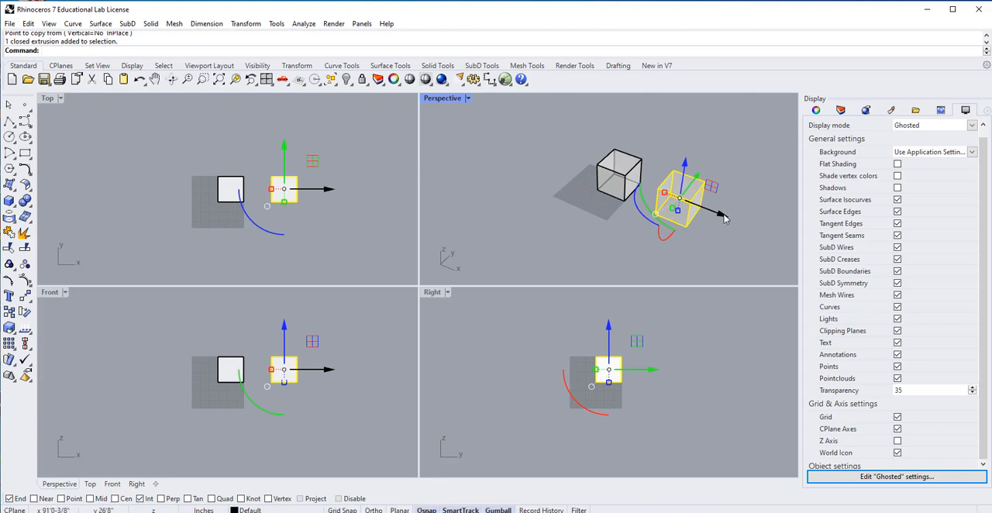
pyautogui.click(724, 219)
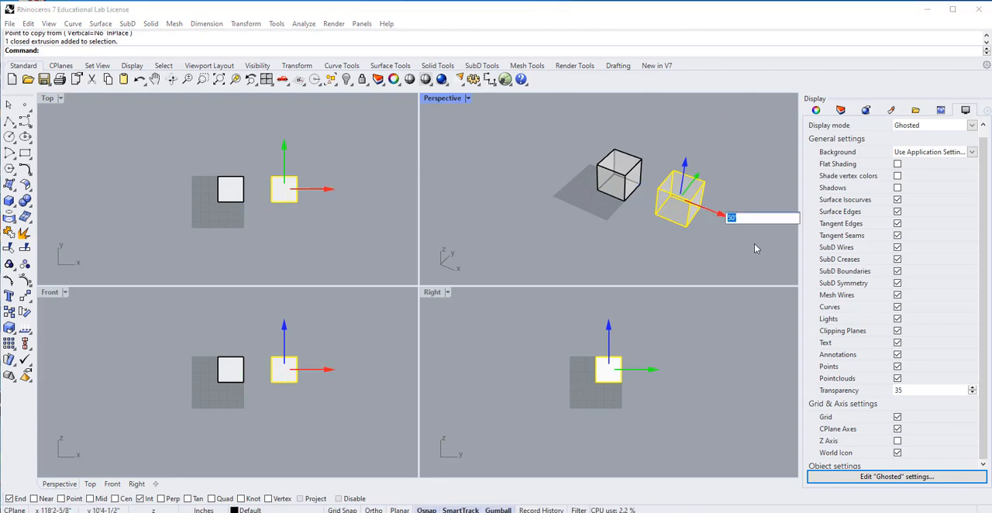
pyautogui.press('Return')
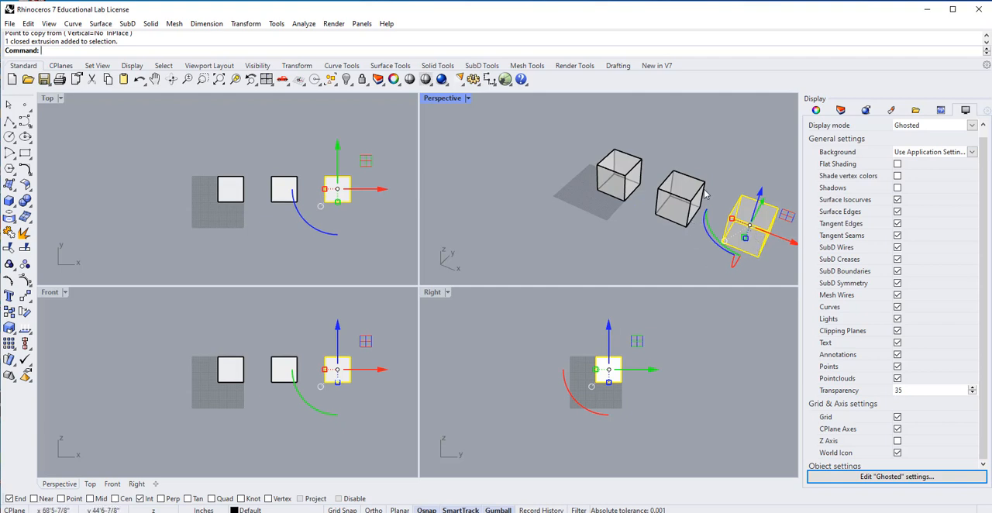
# Examine the row of three cubes in the Perspective viewport from several angles, comparing them with the Top, Front and Right views.
pyautogui.scroll(-3, 706, 192)
pyautogui.moveTo(723, 193); pyautogui.dragTo(656, 234, button='right')
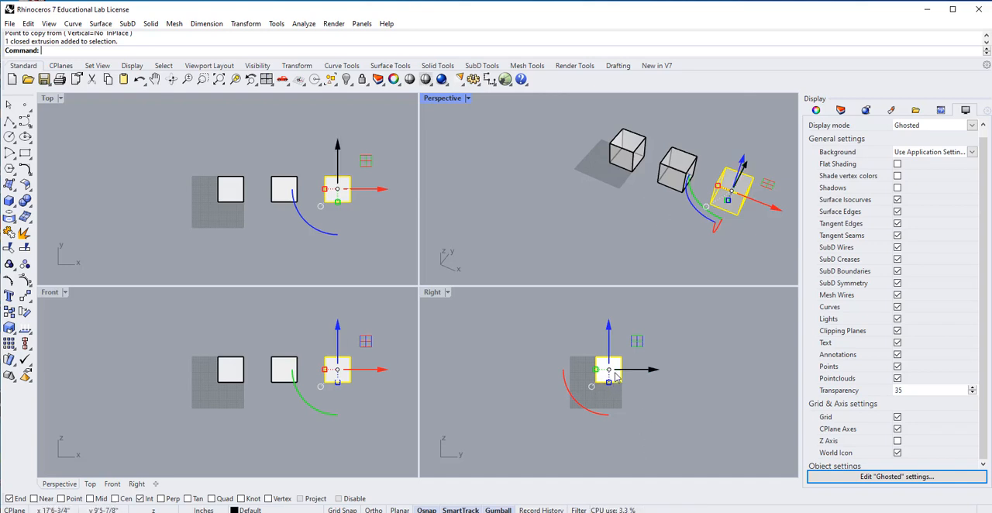
pyautogui.moveTo(737, 244); pyautogui.dragTo(611, 183, button='right')
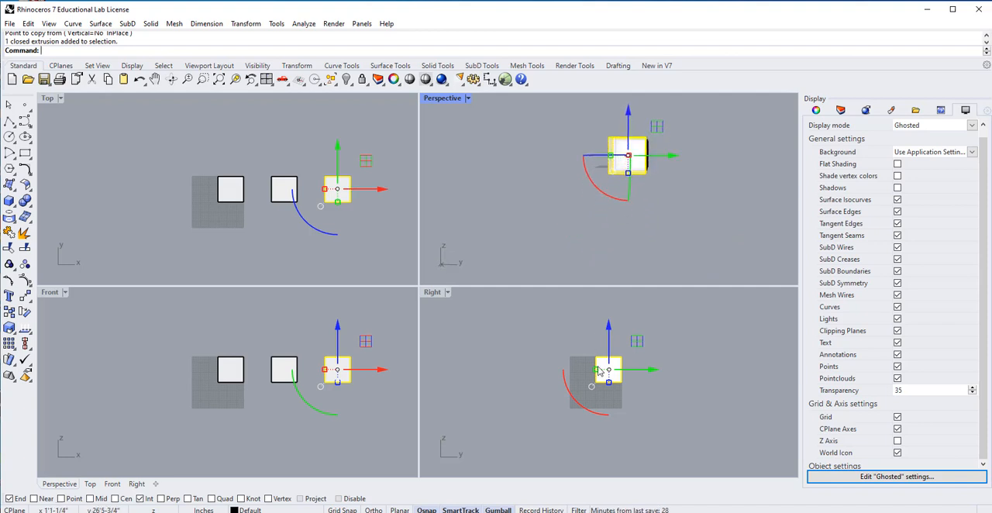
pyautogui.moveTo(558, 202); pyautogui.dragTo(617, 246, button='right')
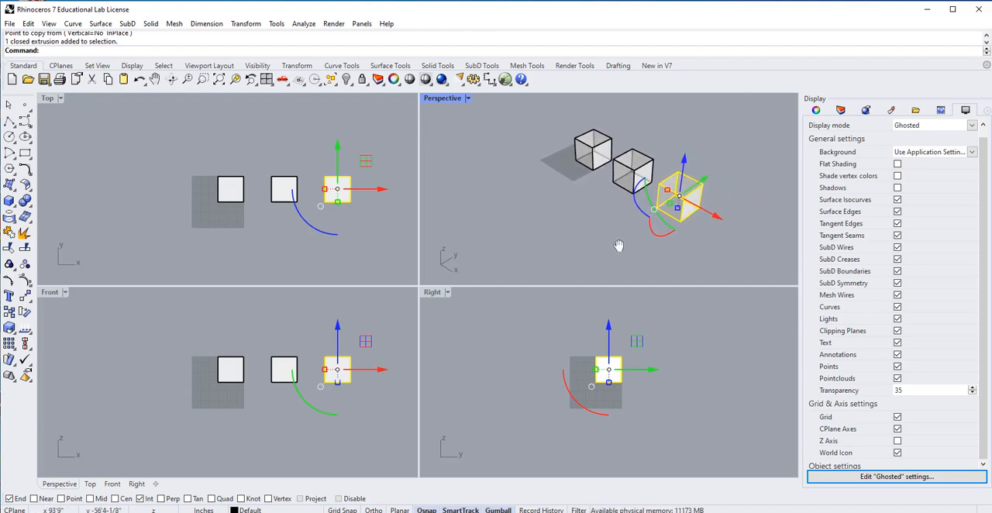
pyautogui.press('Escape')
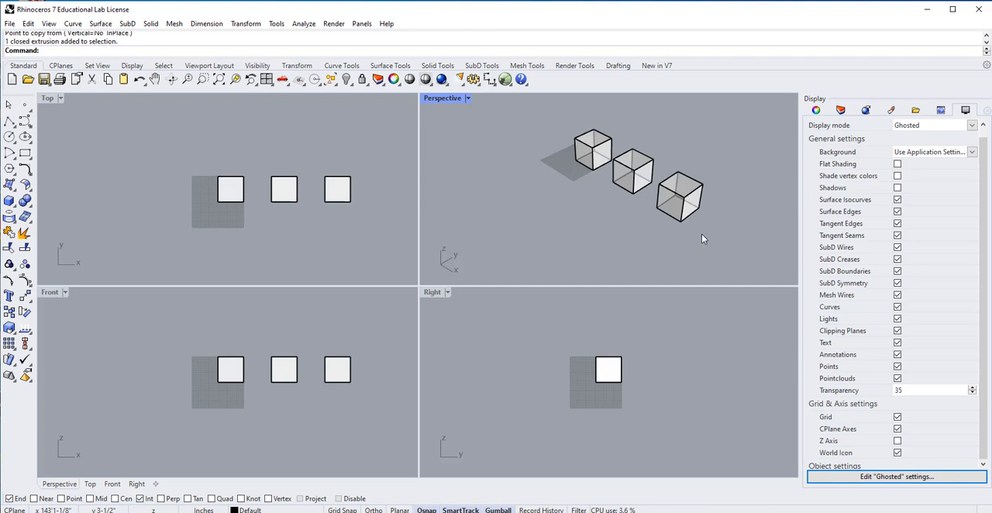
pyautogui.moveTo(609, 215); pyautogui.dragTo(625, 212, button='right')
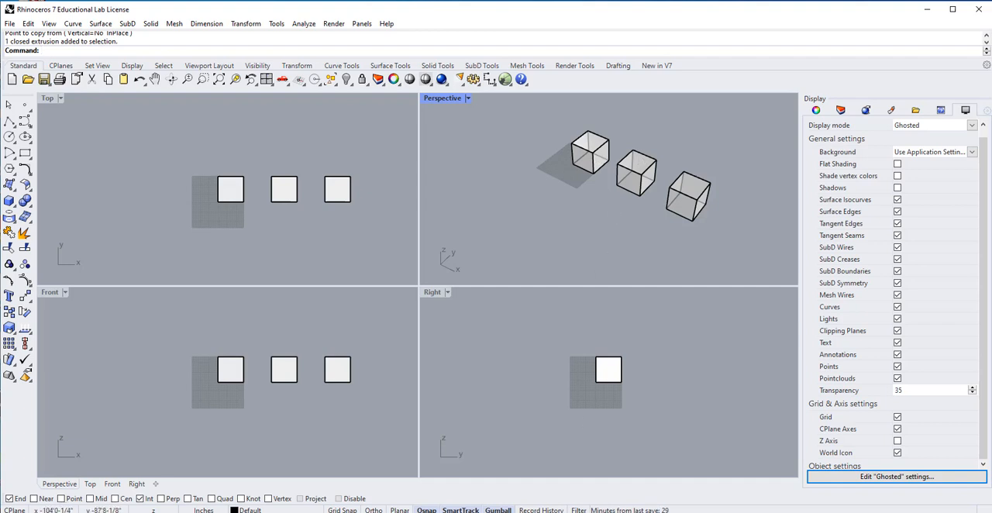
pyautogui.scroll(3, 619, 171)
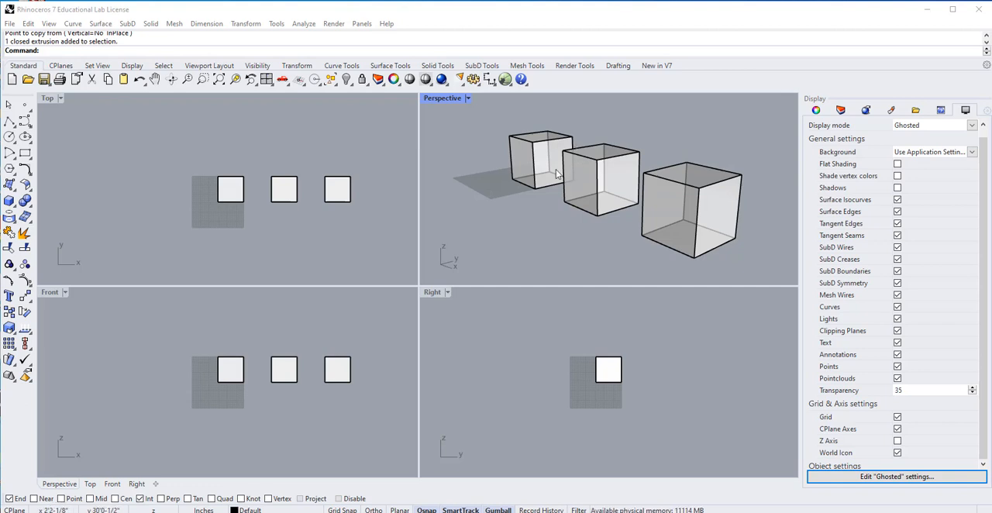
pyautogui.moveTo(525, 227); pyautogui.dragTo(570, 249, button='right')
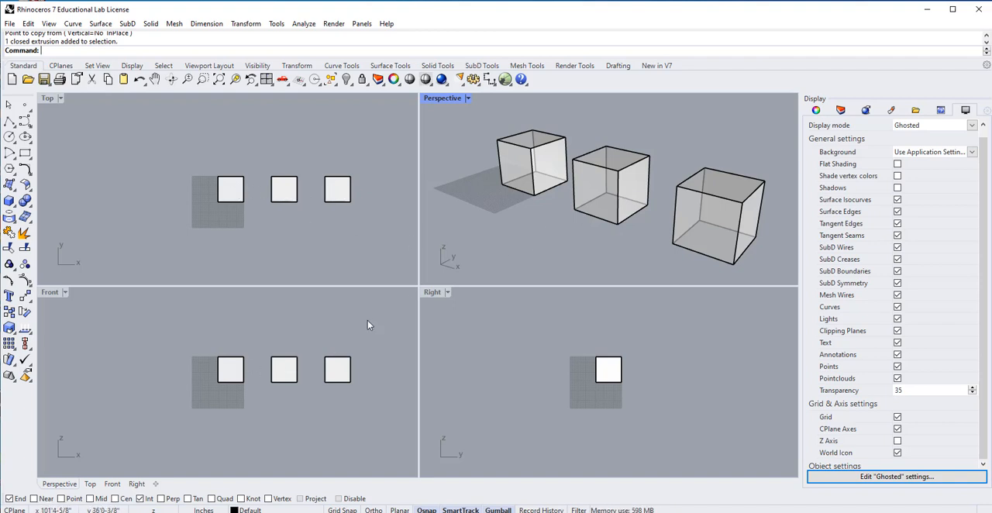
pyautogui.moveTo(480, 259); pyautogui.dragTo(542, 222, button='right')
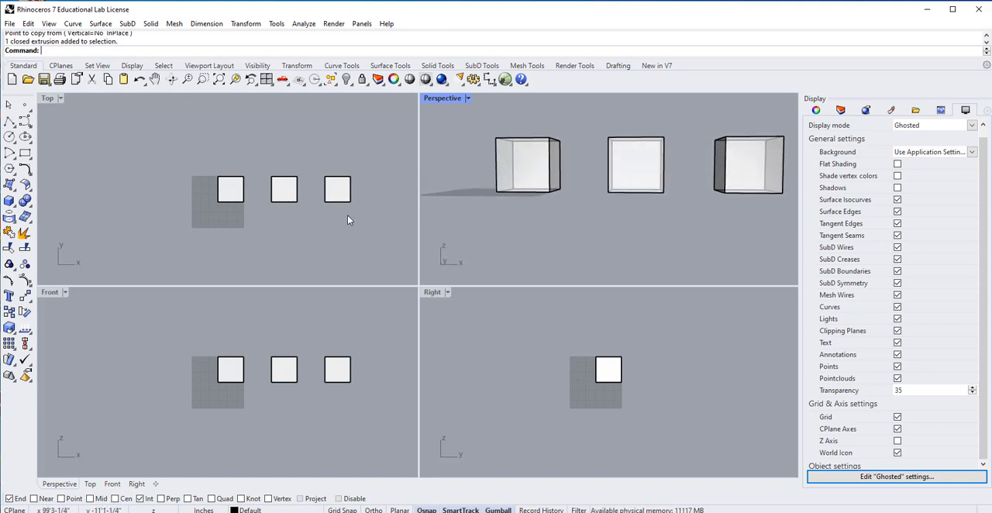
pyautogui.moveTo(582, 217); pyautogui.dragTo(577, 163, button='right')
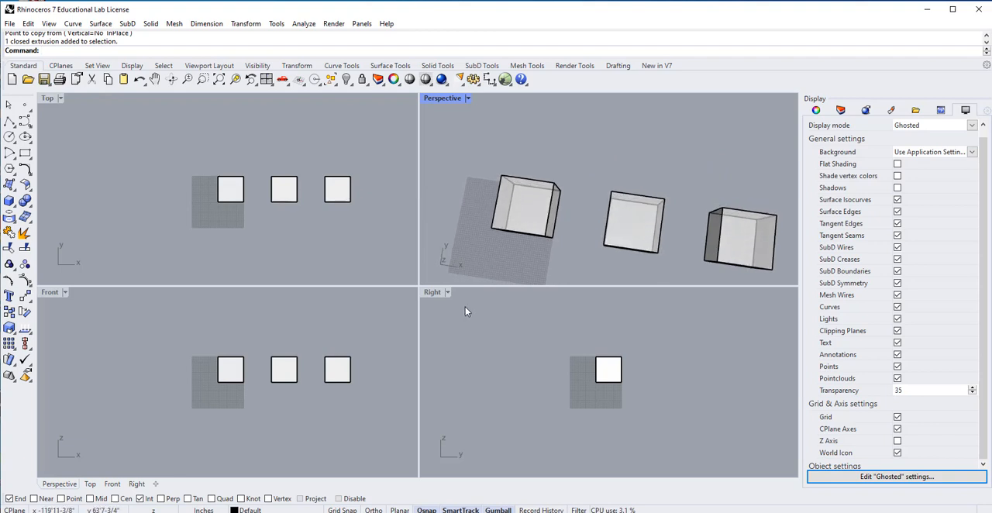
pyautogui.moveTo(615, 247); pyautogui.dragTo(590, 172, button='right')
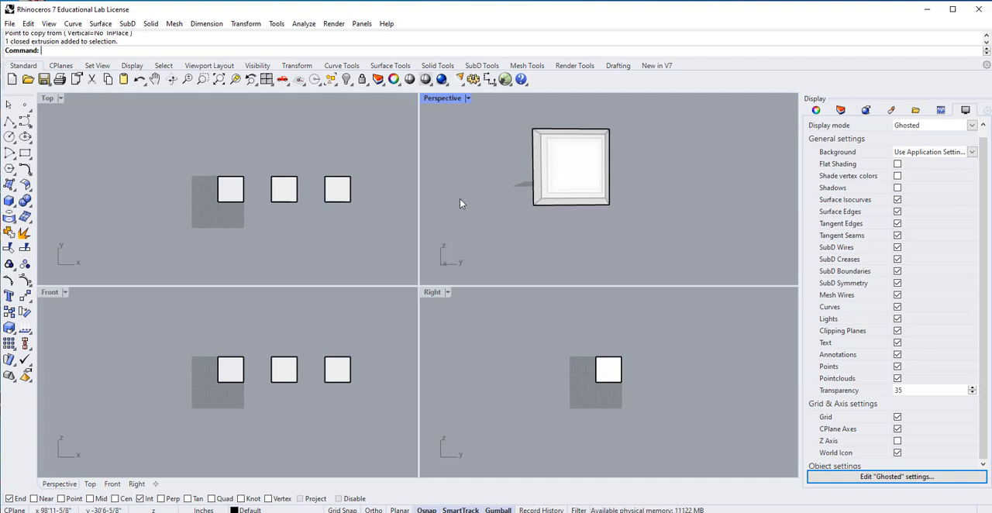
# Move the second and third cubes together 50' along the positive Y axis with the gumball.
pyautogui.moveTo(459, 200); pyautogui.dragTo(542, 246, button='right')
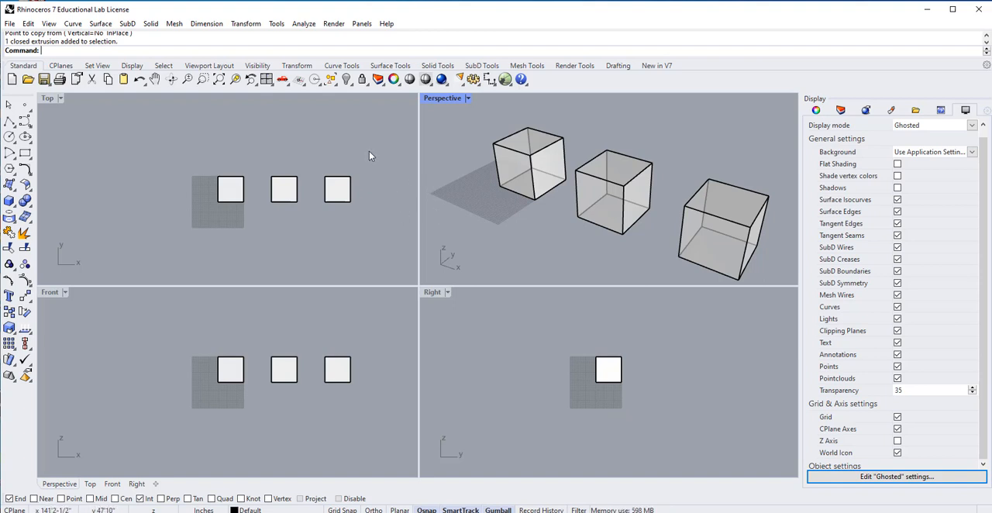
pyautogui.moveTo(375, 148); pyautogui.dragTo(257, 239)
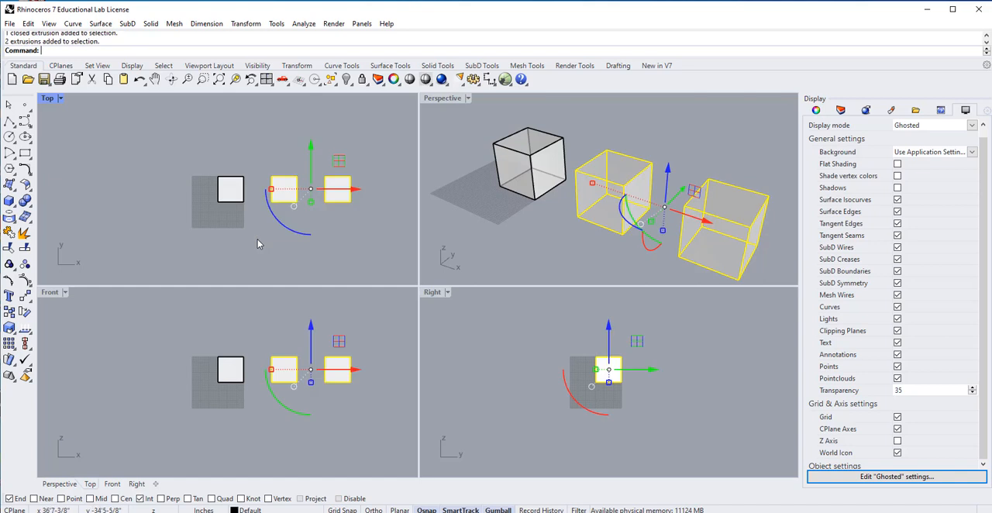
pyautogui.click(311, 148)
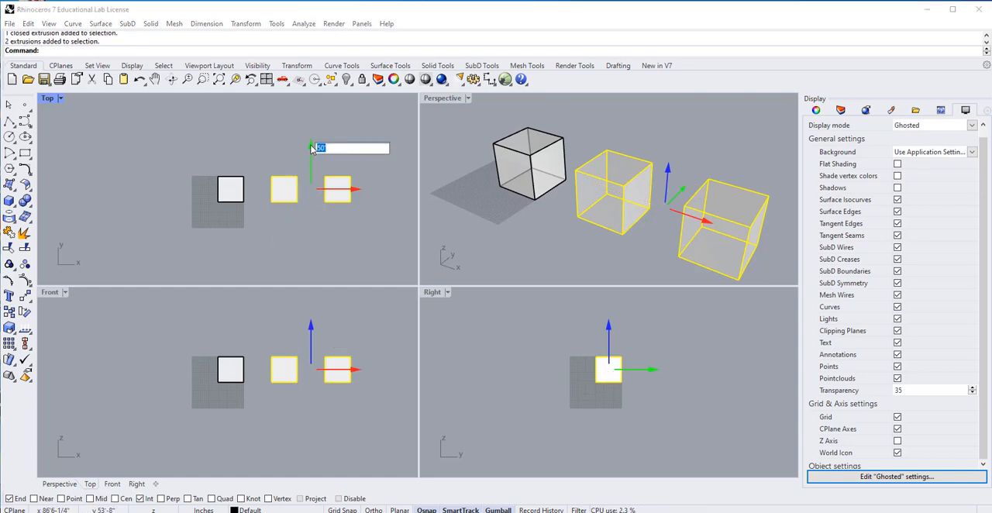
pyautogui.press('Return')
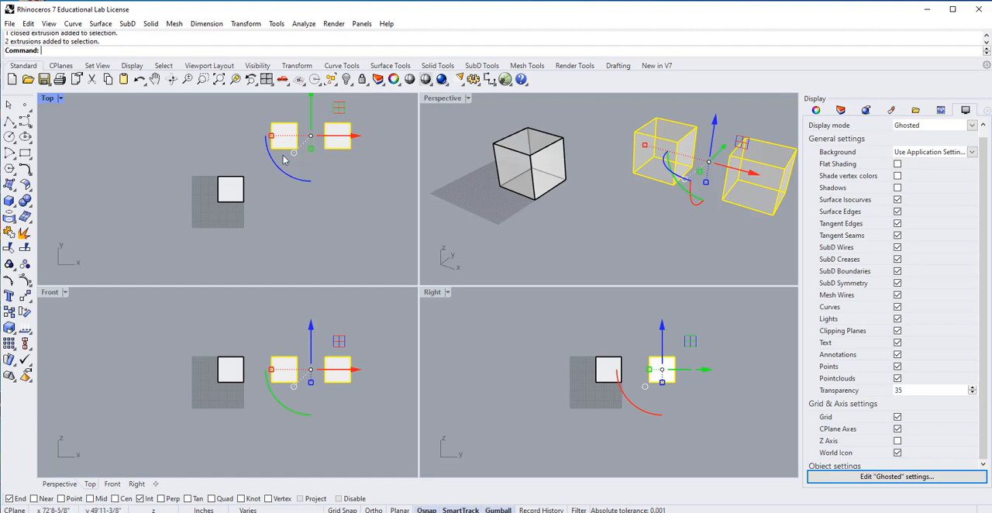
# Move only the third cube another 50' along the positive Y axis, leaving the cubes staggered diagonally, and clear the selection.
pyautogui.keyDown('ctrl'); pyautogui.click(284, 148); pyautogui.keyUp('ctrl')
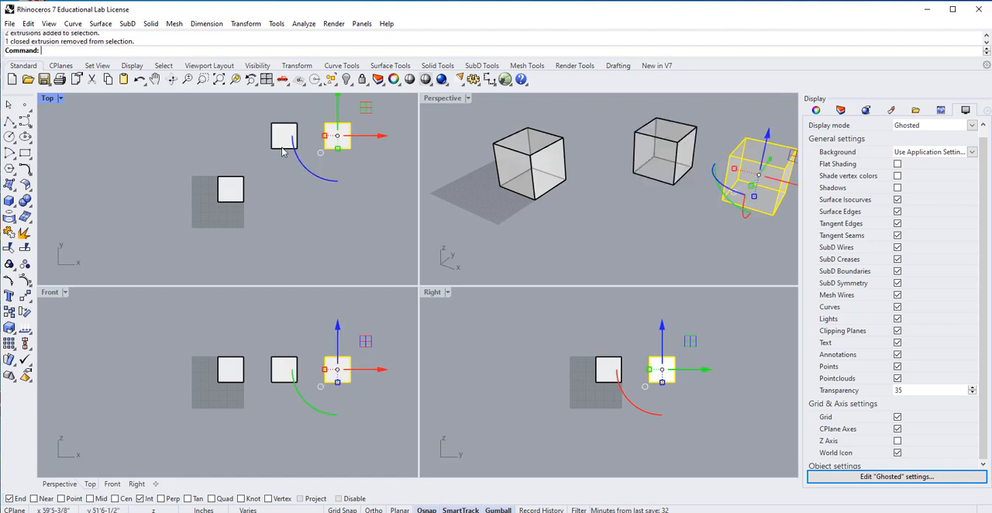
pyautogui.click(338, 98)
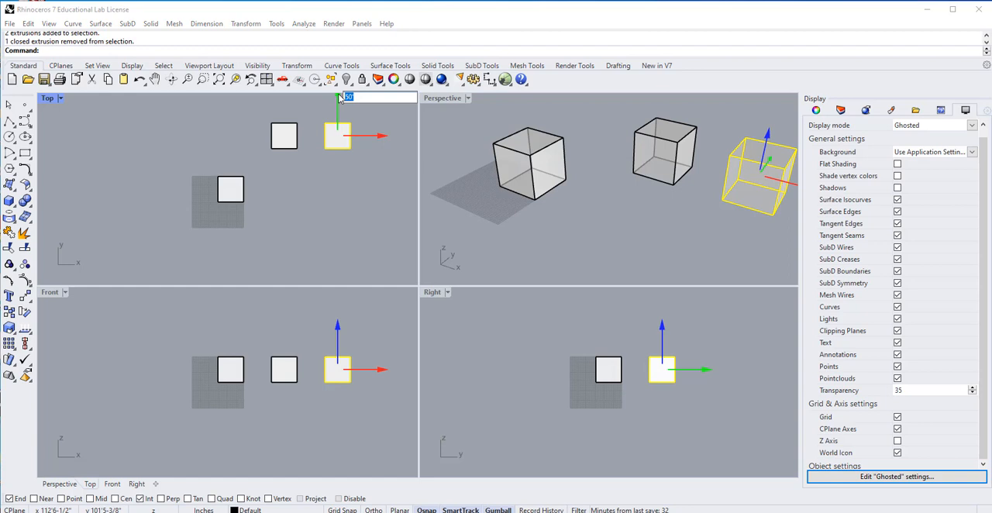
pyautogui.write('5')
pyautogui.press('Return')
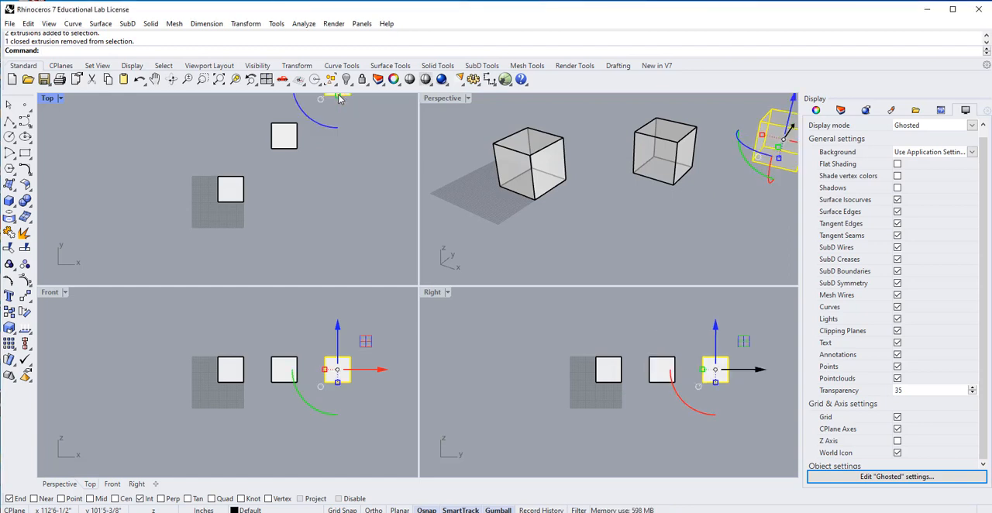
pyautogui.click(443, 322)
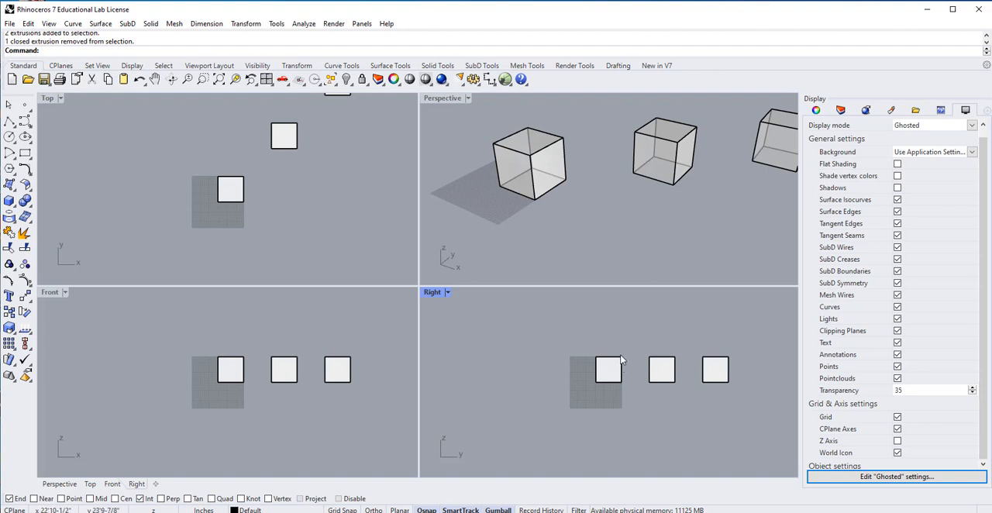
# Highlight the origin cube and the middle cube in turn to compare their positions across the Perspective, Top, Front and Right views.
pyautogui.click(536, 160)
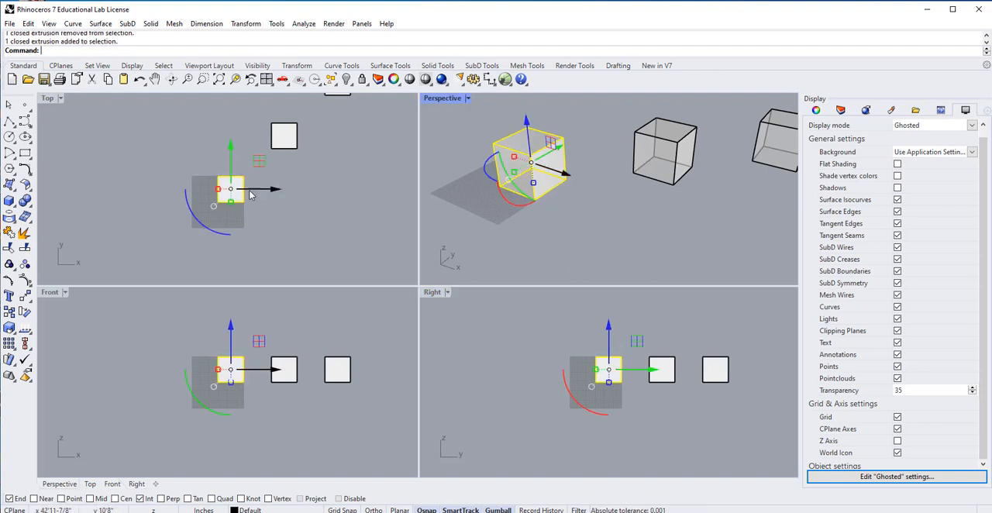
pyautogui.scroll(-7, 270, 199)
pyautogui.scroll(3, 271, 198)
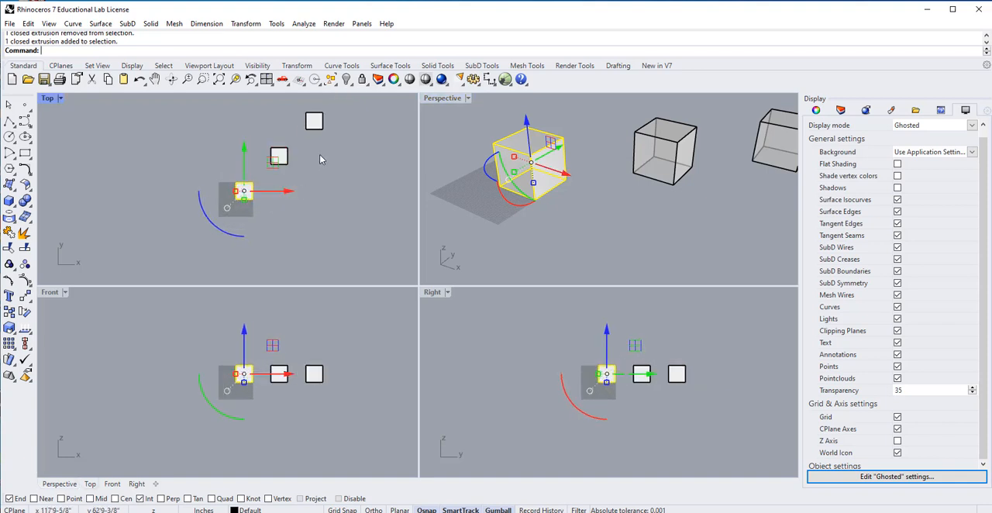
pyautogui.moveTo(325, 161); pyautogui.dragTo(315, 189, button='right')
pyautogui.scroll(2, 274, 214)
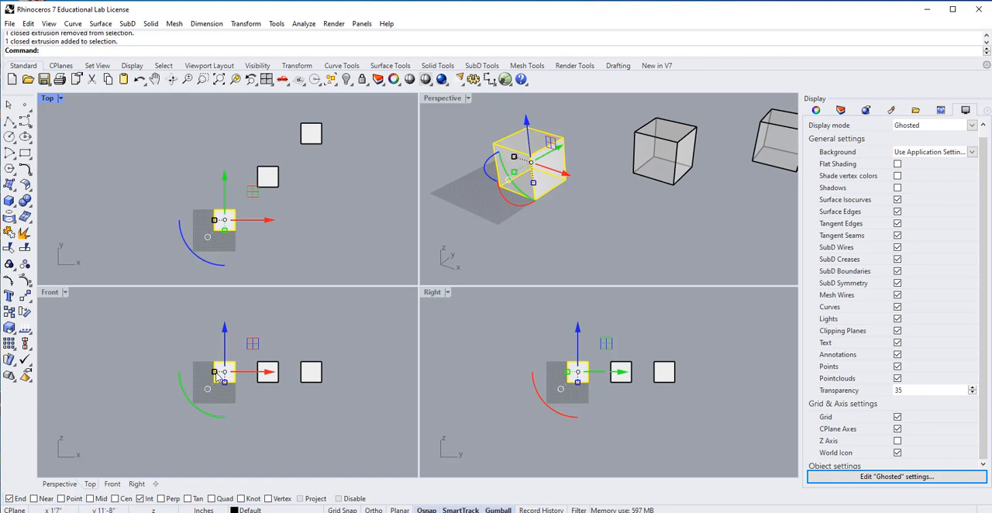
pyautogui.click(673, 180)
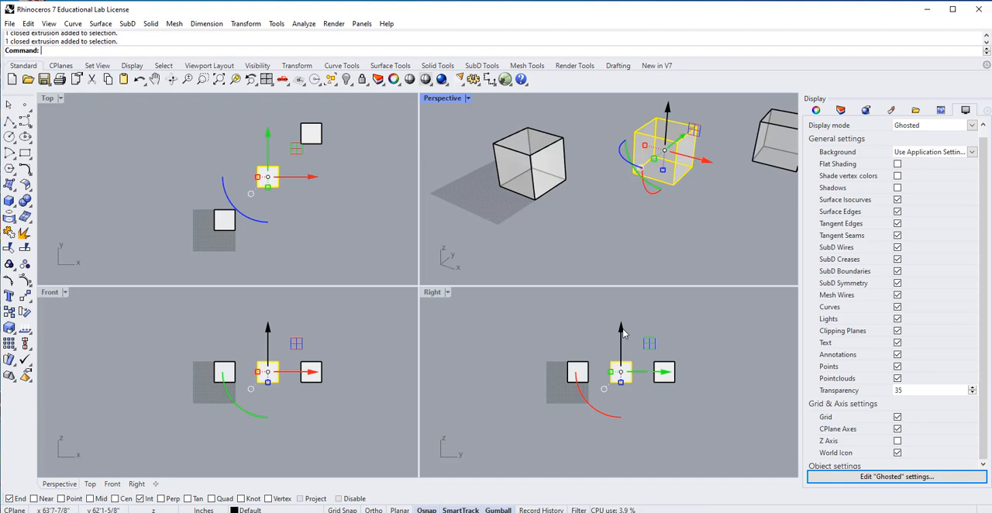
pyautogui.moveTo(650, 240); pyautogui.dragTo(605, 240, button='right')
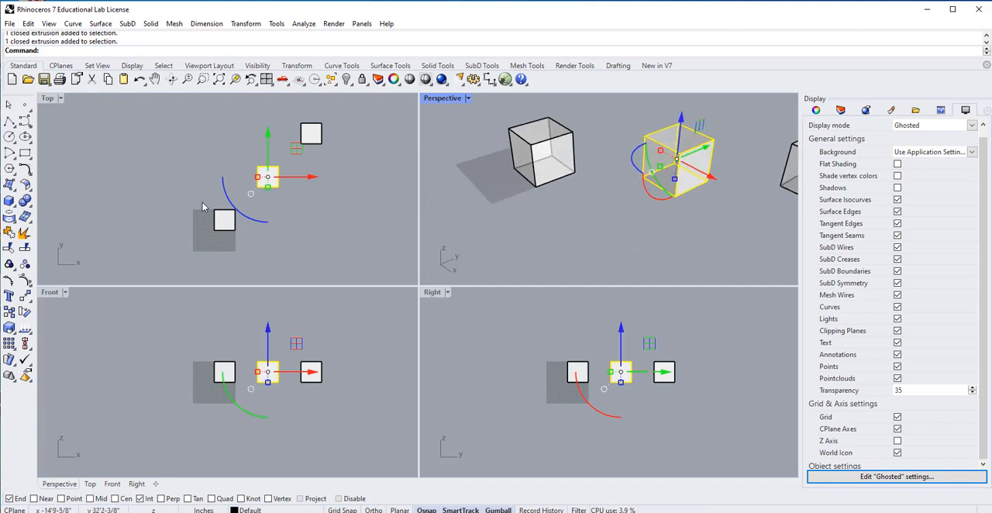